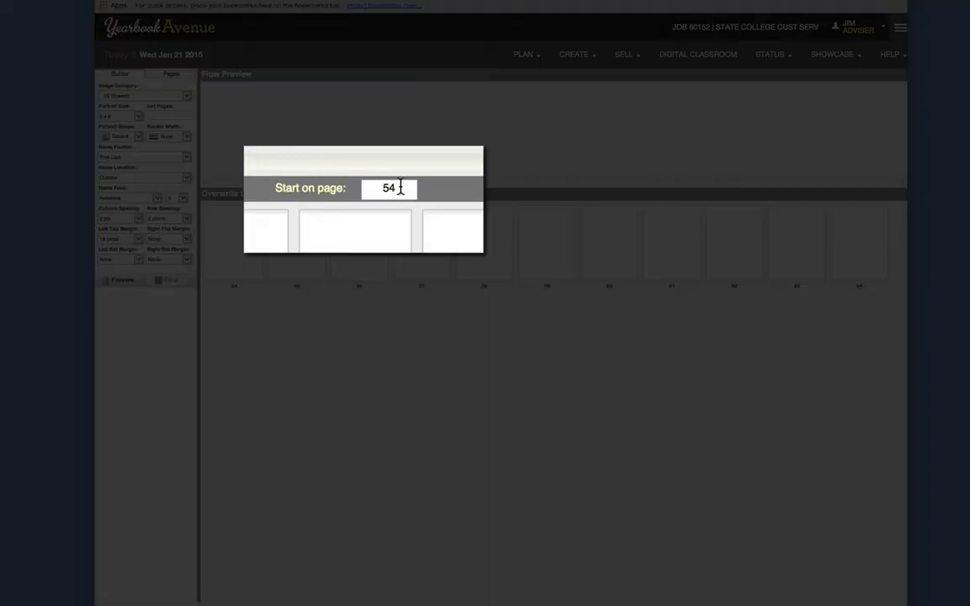
# Set the starting page for the portrait flow to 54.
pyautogui.moveTo(402, 188); pyautogui.dragTo(368, 187)
pyautogui.write('54')
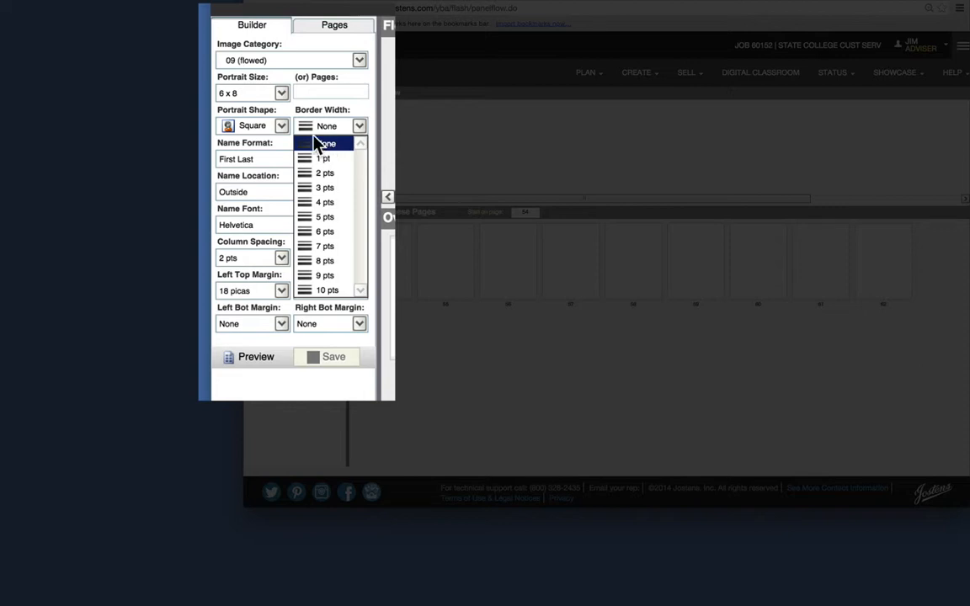
# Review the available portrait size, page count, portrait shape and border width options for the flow.
pyautogui.click(281, 93)
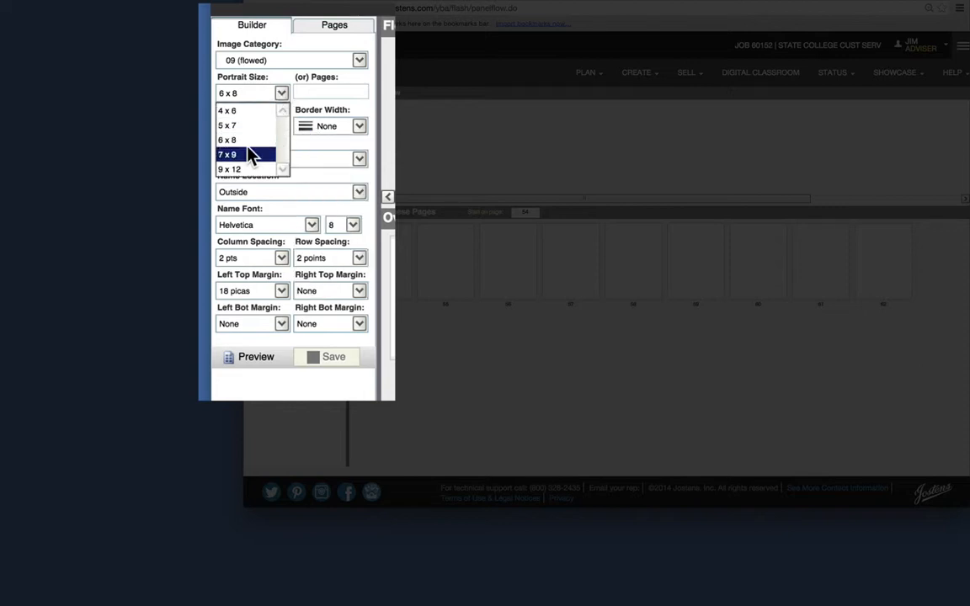
pyautogui.click(355, 95)
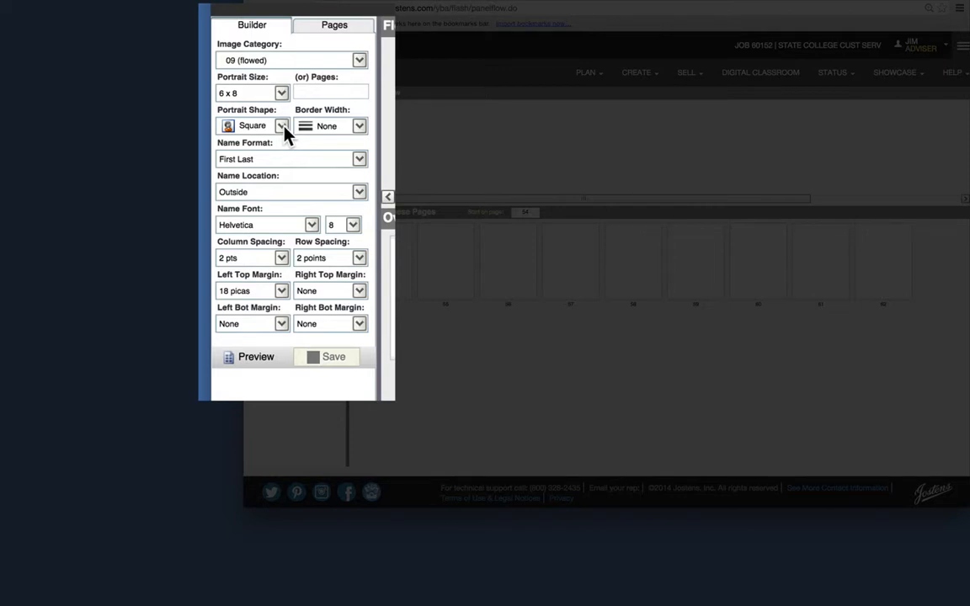
pyautogui.click(284, 131)
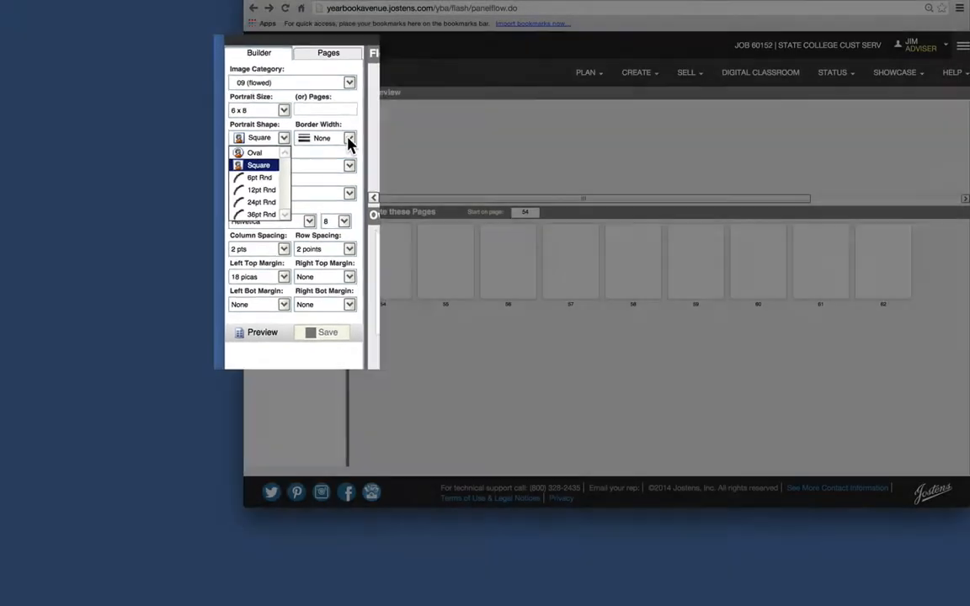
pyautogui.click(360, 126)
pyautogui.click(359, 126)
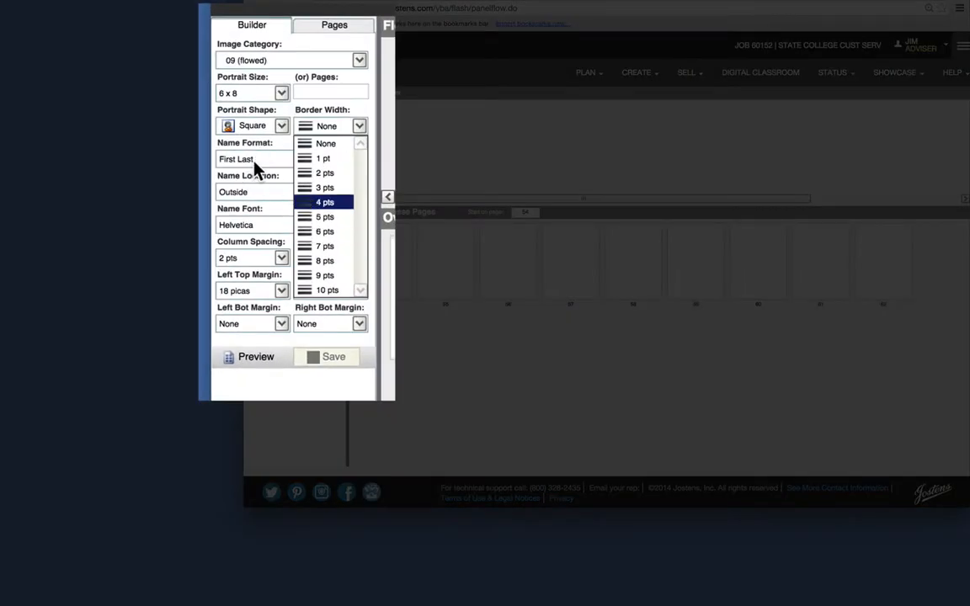
# Review the name format, name location, name font and font size choices for the portrait captions.
pyautogui.click(261, 160)
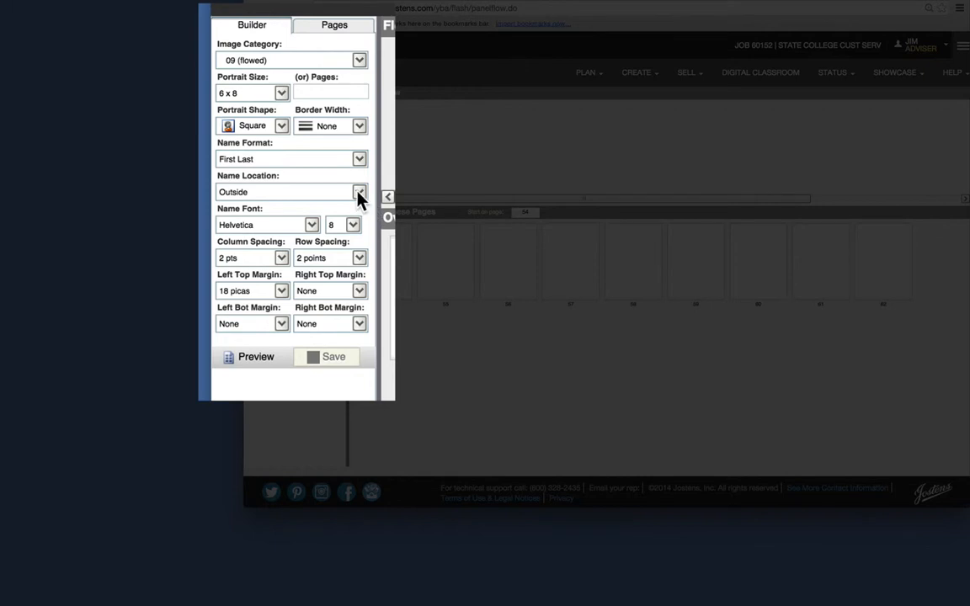
pyautogui.click(358, 193)
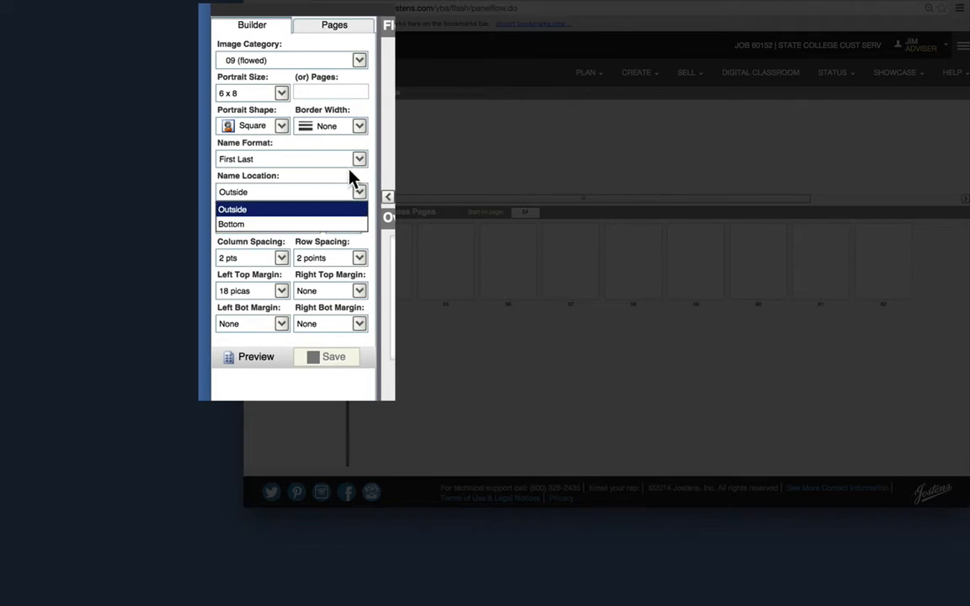
pyautogui.click(347, 193)
pyautogui.click(311, 225)
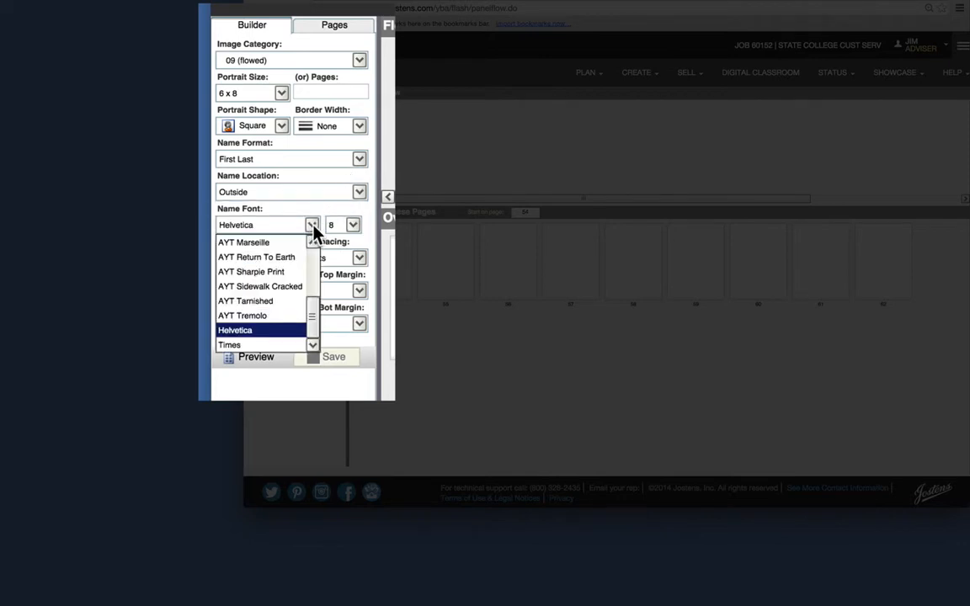
pyautogui.click(353, 225)
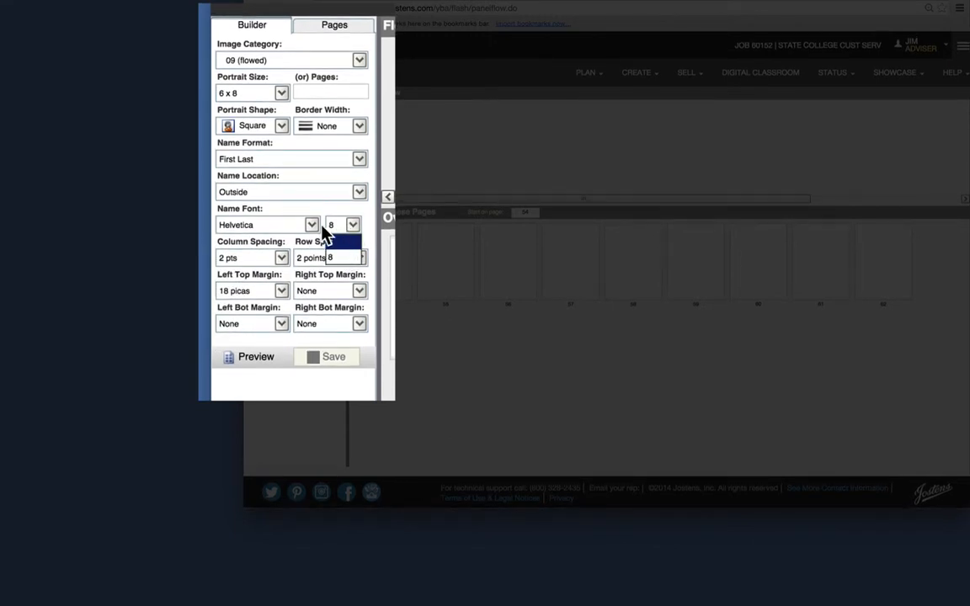
pyautogui.click(312, 226)
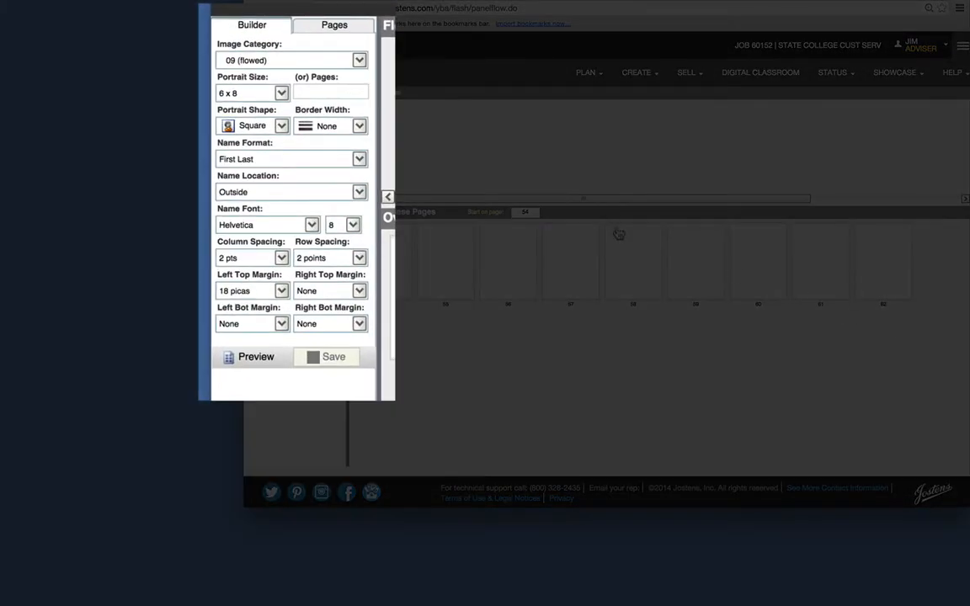
# Review the column spacing and row spacing options for the portrait panels.
pyautogui.click(280, 262)
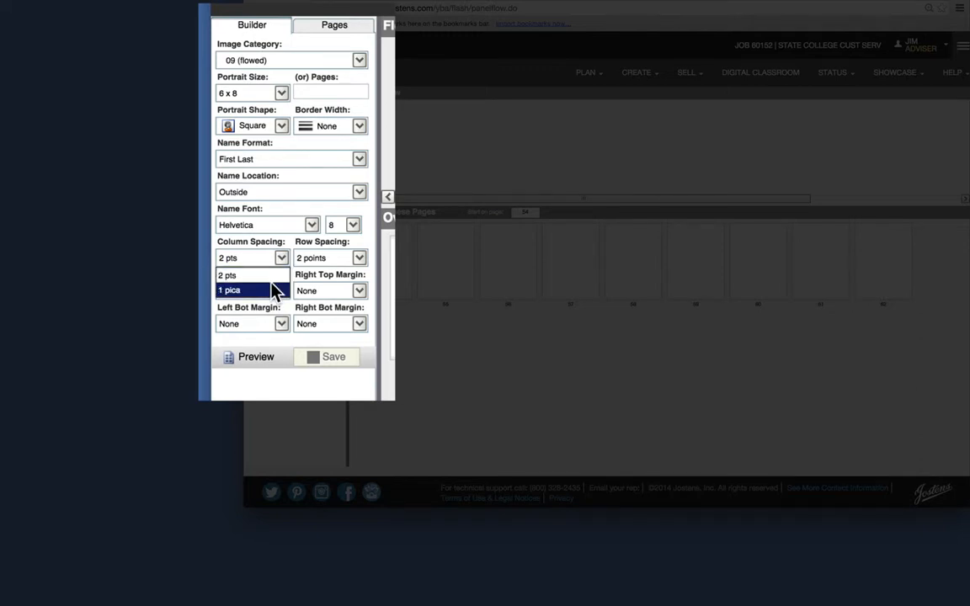
pyautogui.click(360, 258)
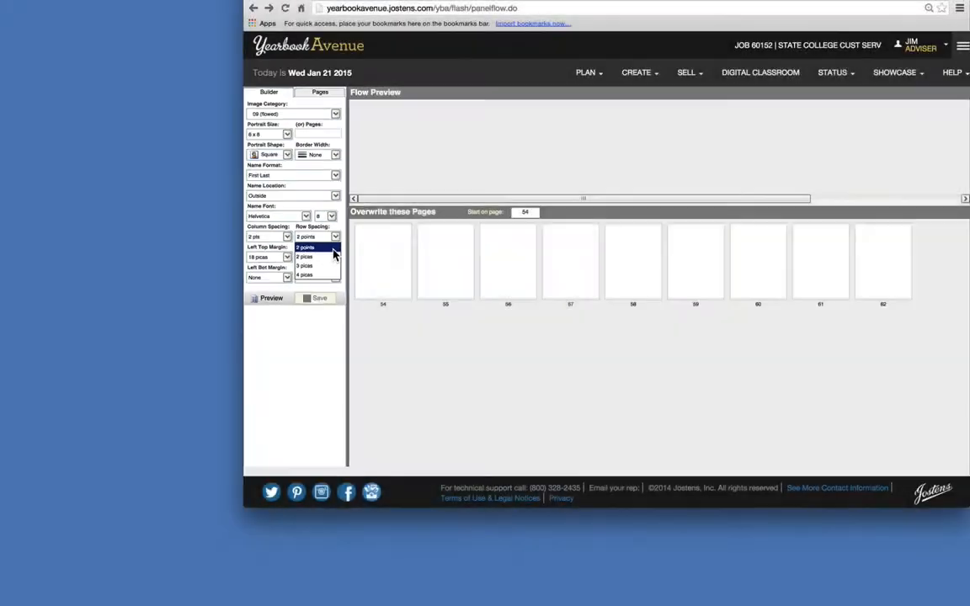
pyautogui.click(356, 276)
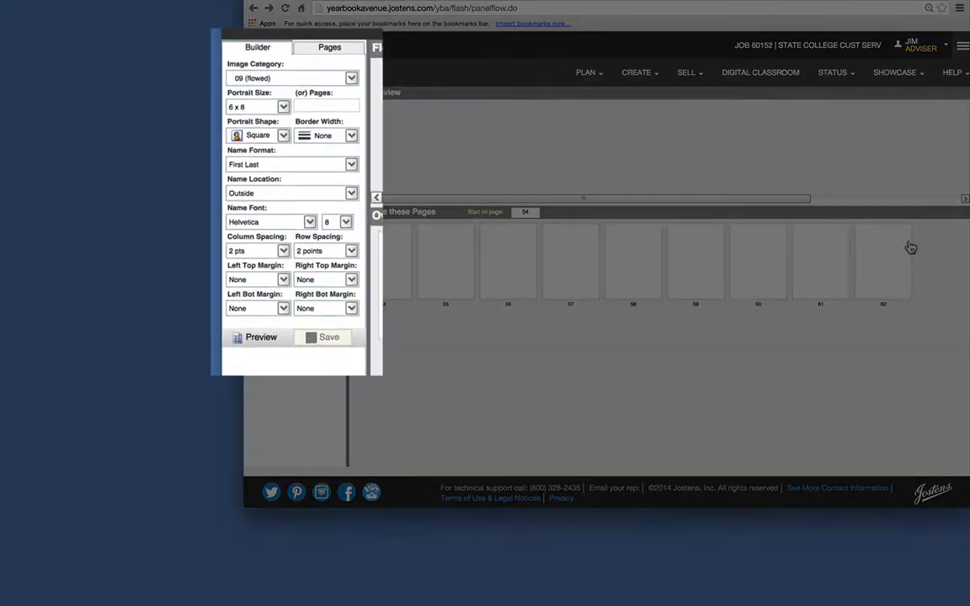
# Review the left top, right top and left bottom margin options, keeping each set to None.
pyautogui.click(282, 292)
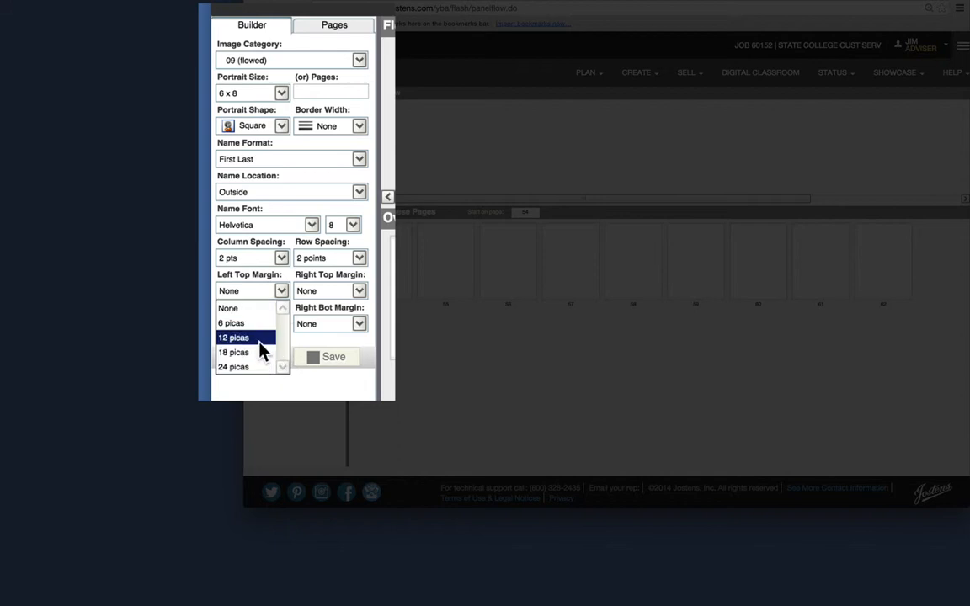
pyautogui.click(262, 310)
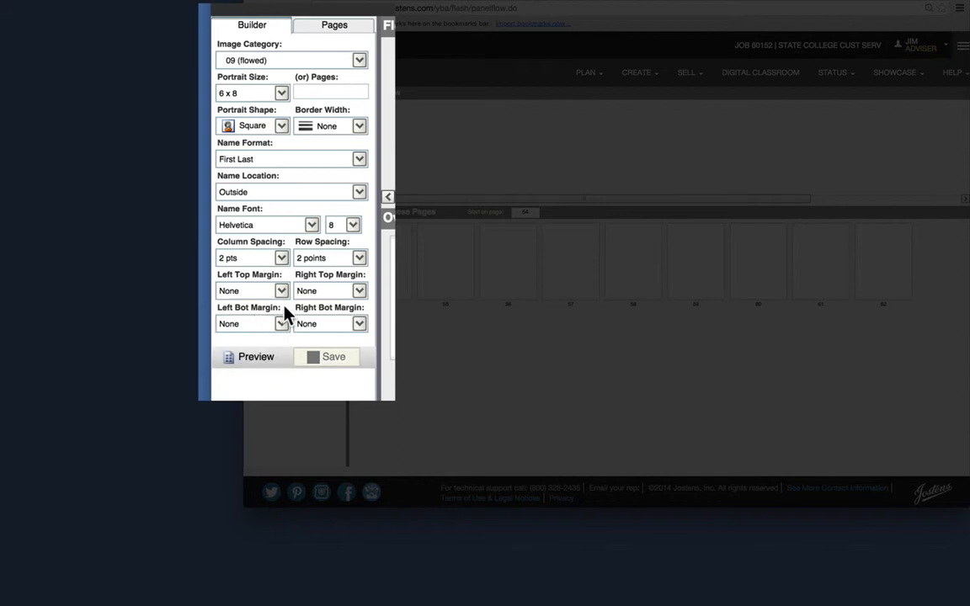
pyautogui.click(360, 291)
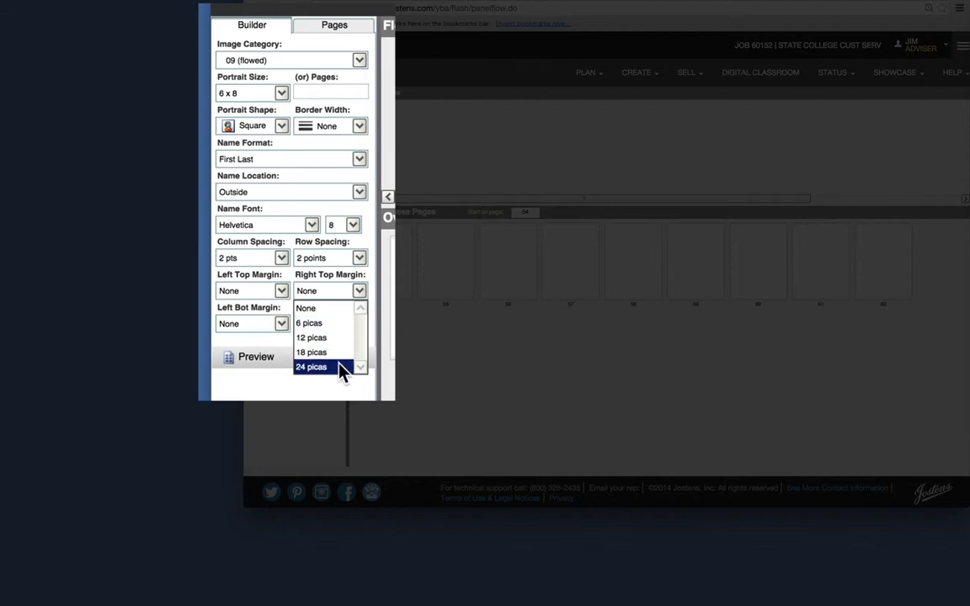
pyautogui.click(337, 309)
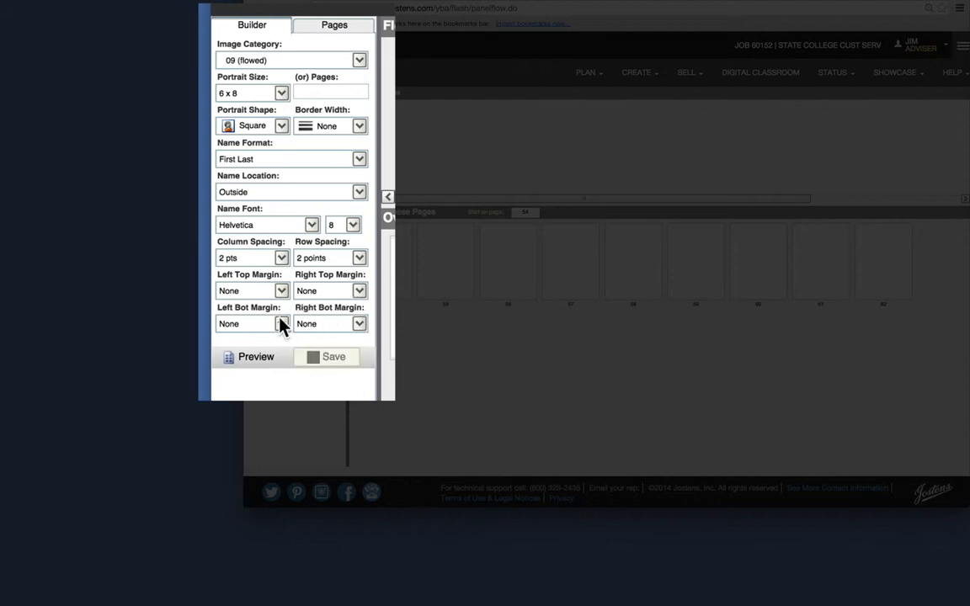
pyautogui.click(280, 325)
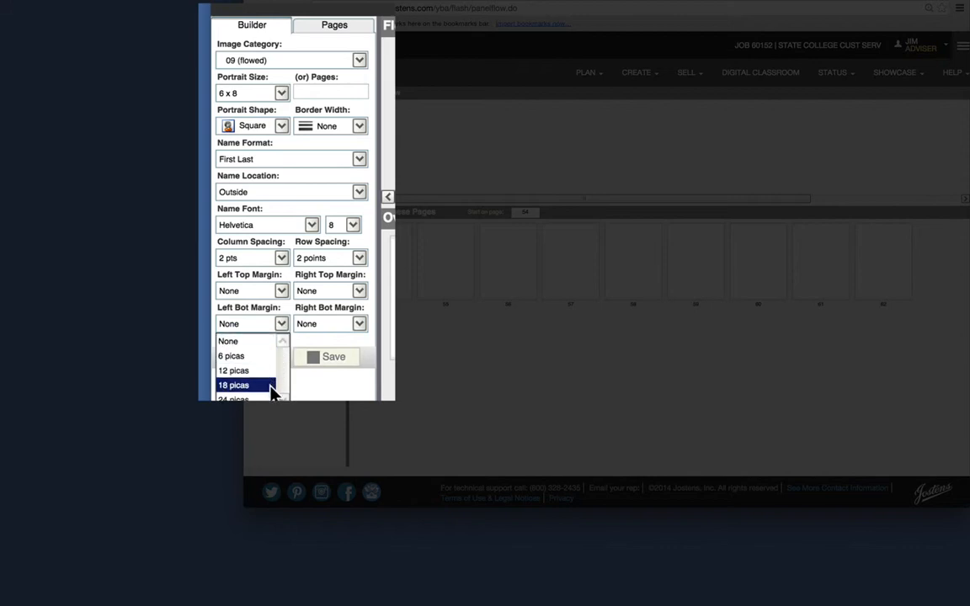
pyautogui.click(264, 328)
# Set the left top margin to 24 picas and preview the portrait flow.
pyautogui.click(277, 290)
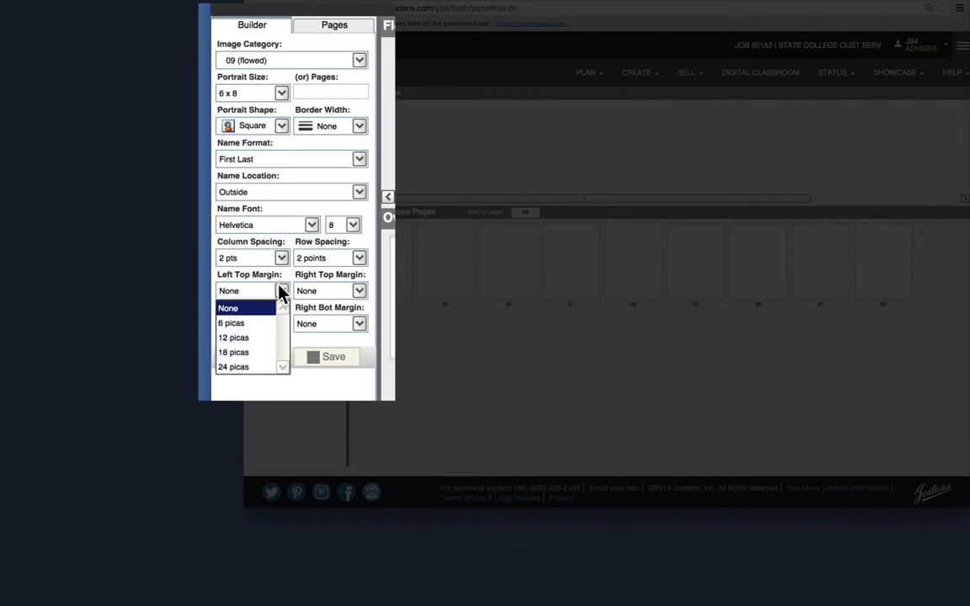
pyautogui.click(269, 368)
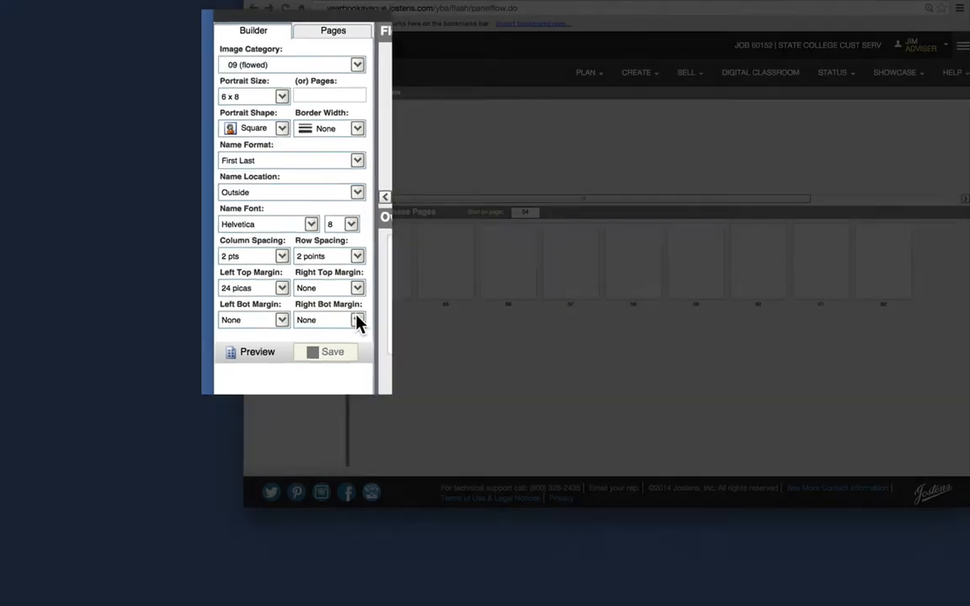
pyautogui.click(360, 323)
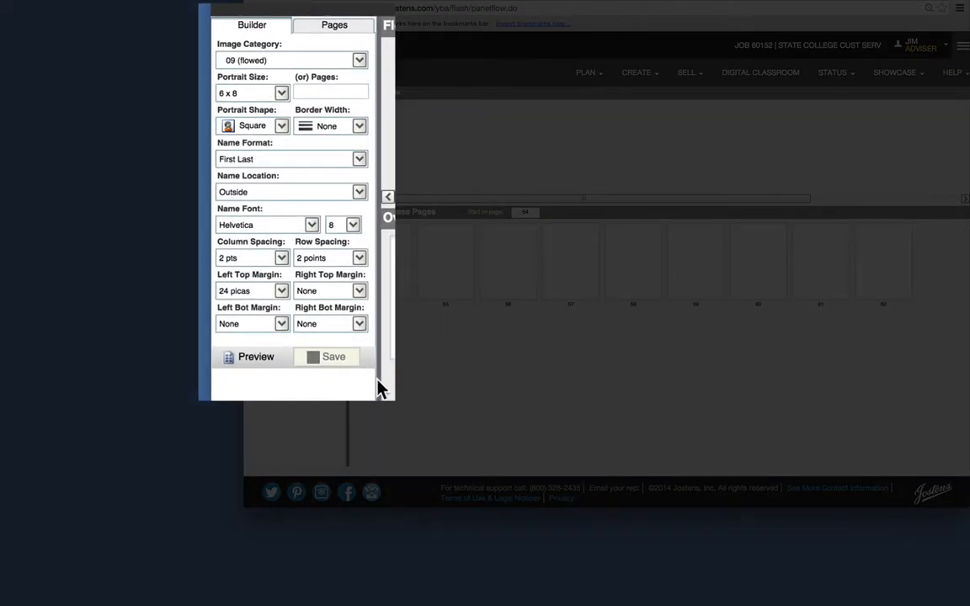
pyautogui.click(253, 357)
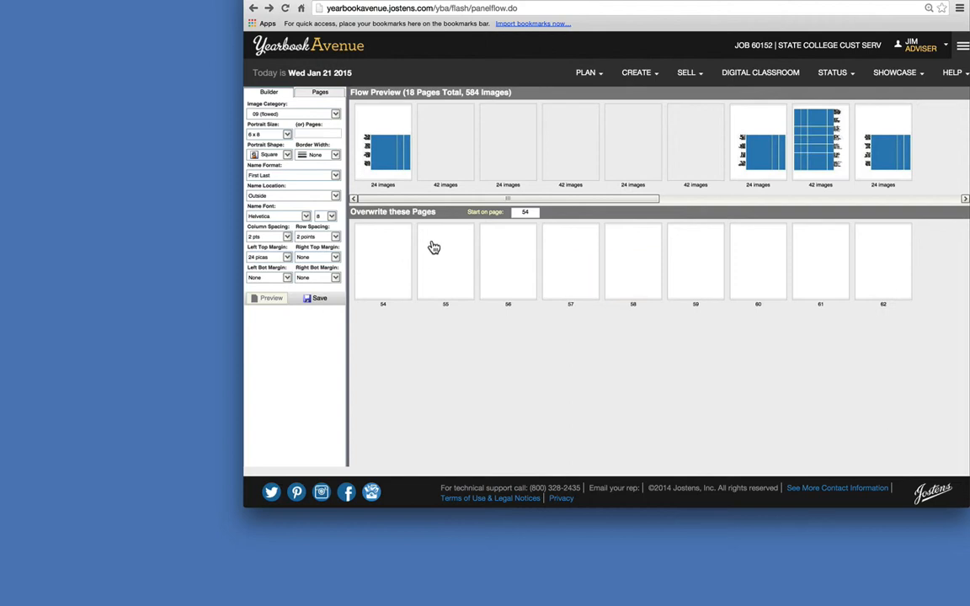
# Compare the previewed portrait pages with the existing pages they would overwrite, from page 54 onward.
pyautogui.moveTo(373, 201); pyautogui.dragTo(392, 202)
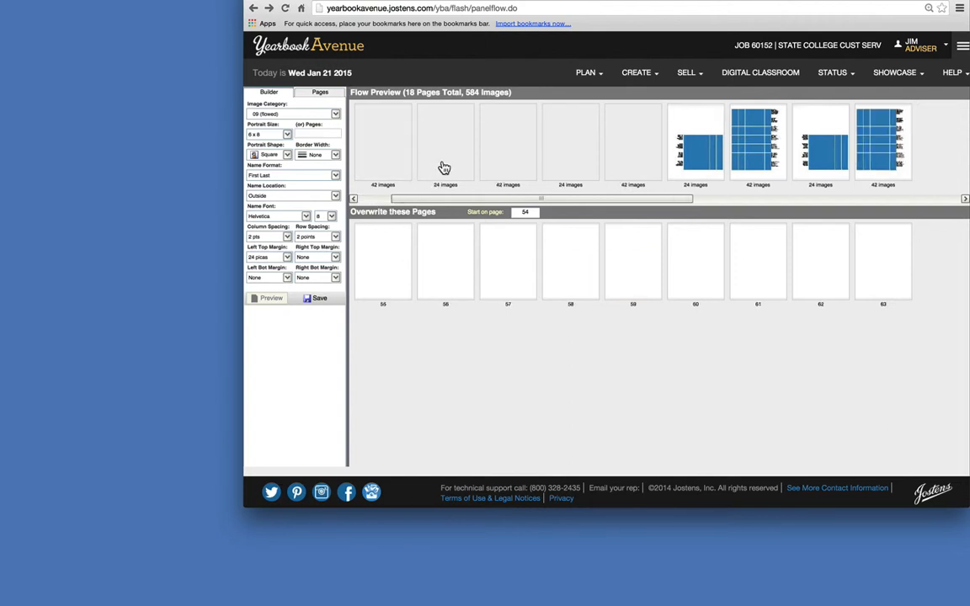
pyautogui.moveTo(472, 199); pyautogui.dragTo(691, 206)
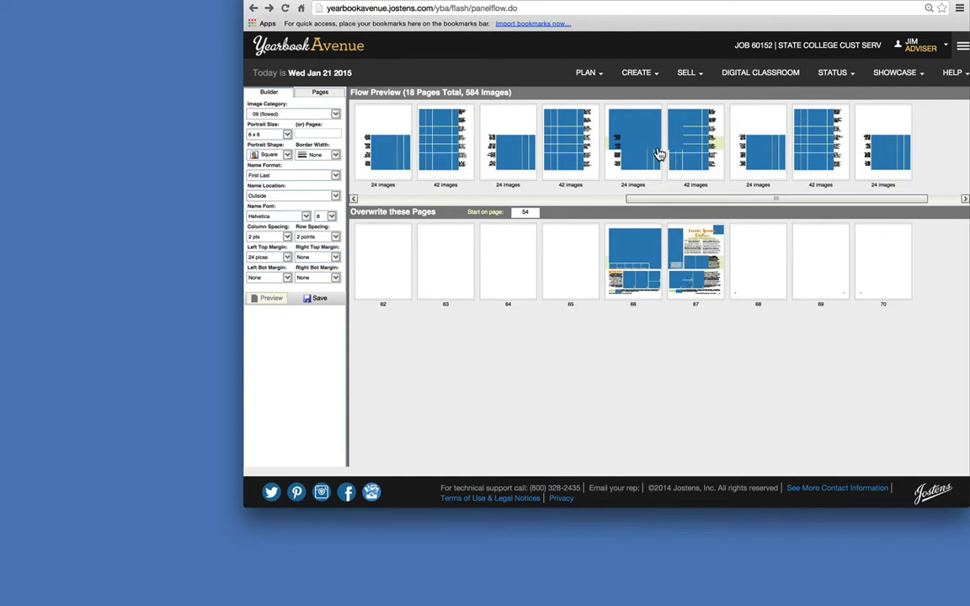
pyautogui.moveTo(661, 199); pyautogui.dragTo(392, 205)
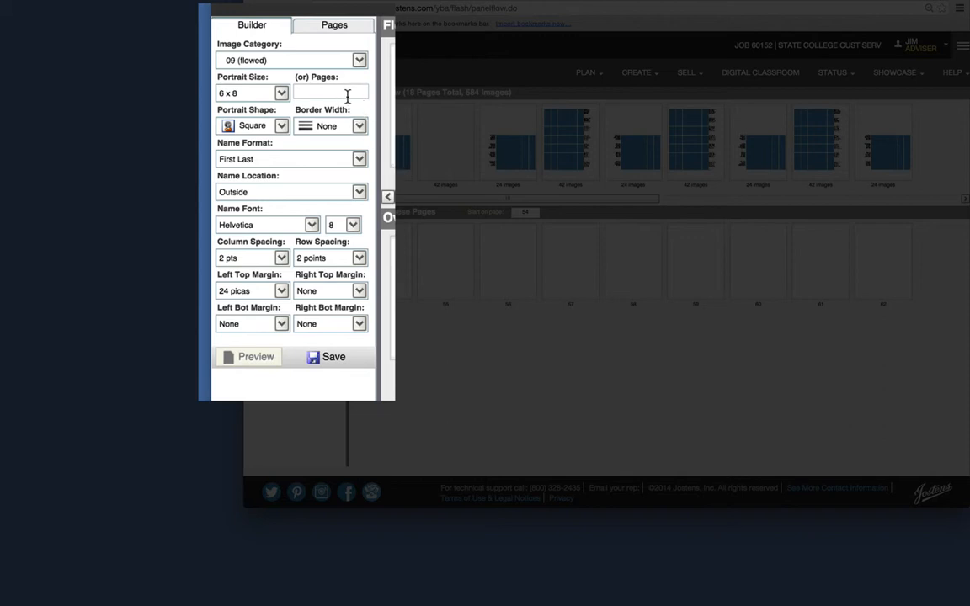
# Limit the flow to 12 pages with a left top margin of 12 picas, and preview it.
pyautogui.click(346, 96)
pyautogui.write('12')
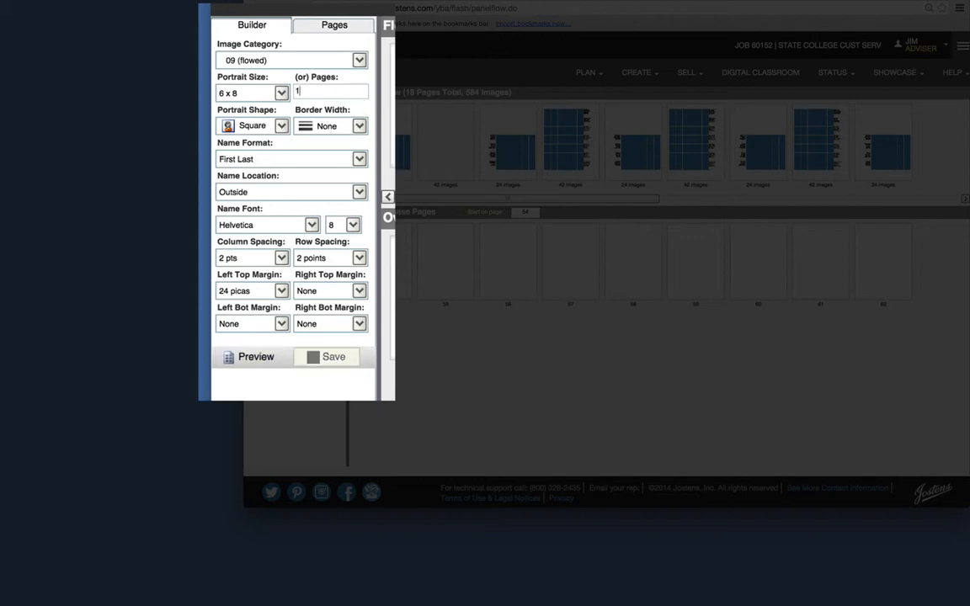
pyautogui.click(262, 358)
pyautogui.click(282, 291)
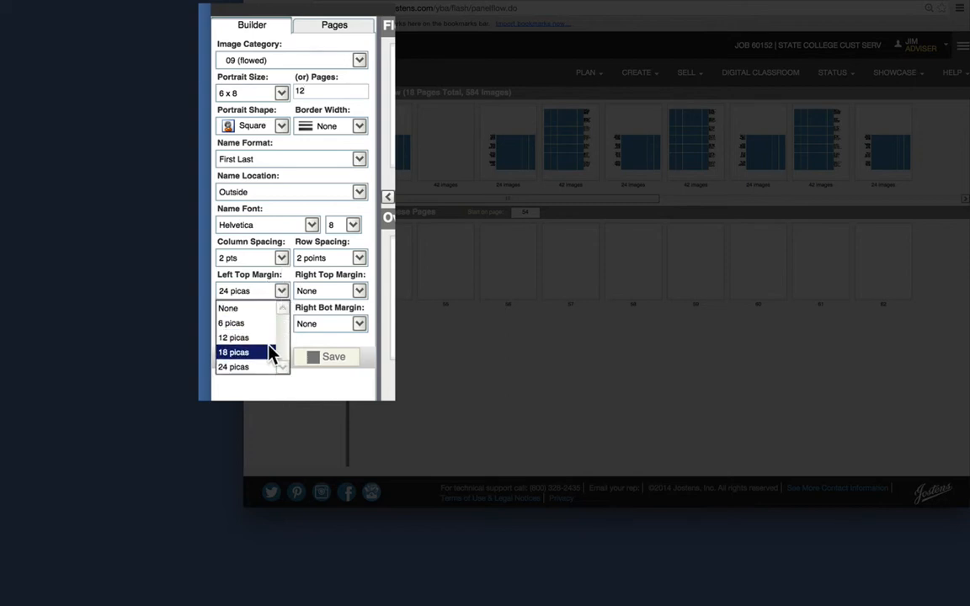
pyautogui.click(270, 340)
pyautogui.click(270, 360)
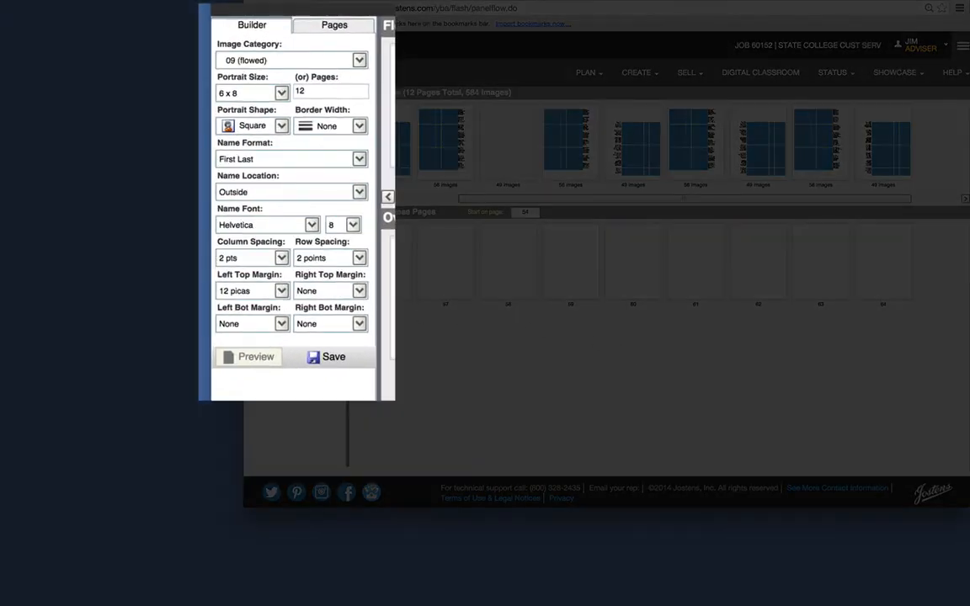
# Save the previewed flow and confirm flowing the portraits over the 12 pages starting at page 54.
pyautogui.click(342, 362)
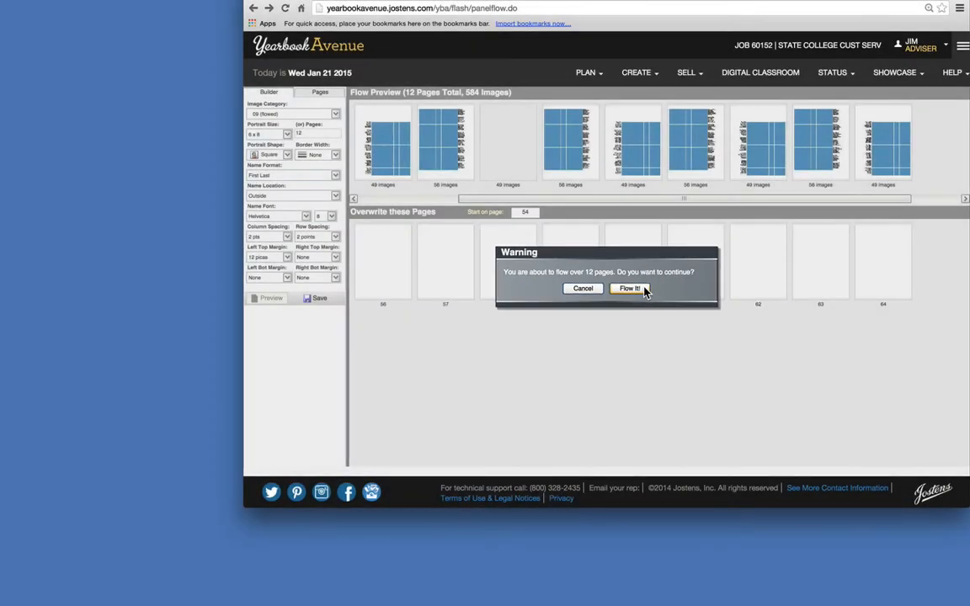
pyautogui.click(644, 290)
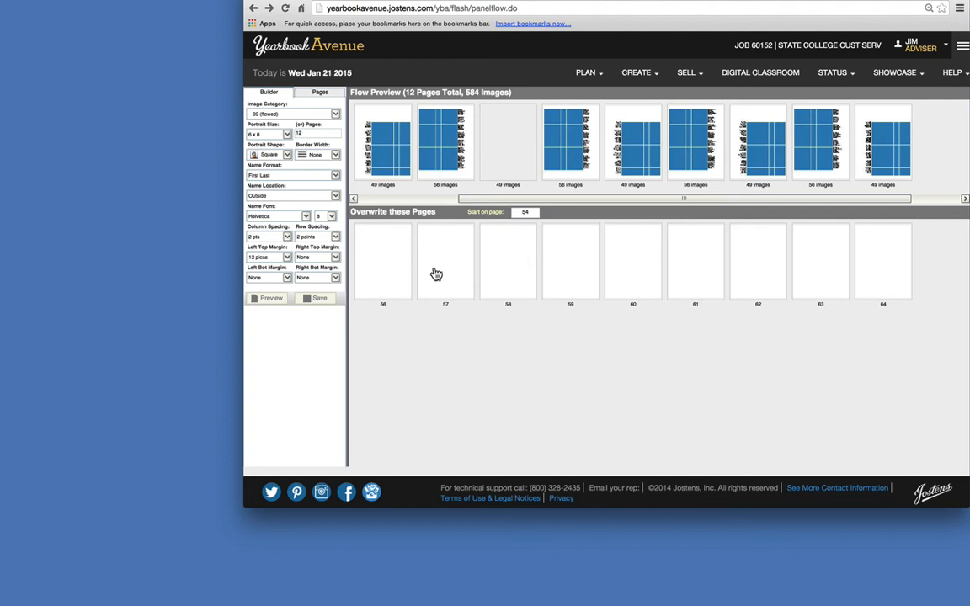
pyautogui.hscroll(-2, 530, 283)
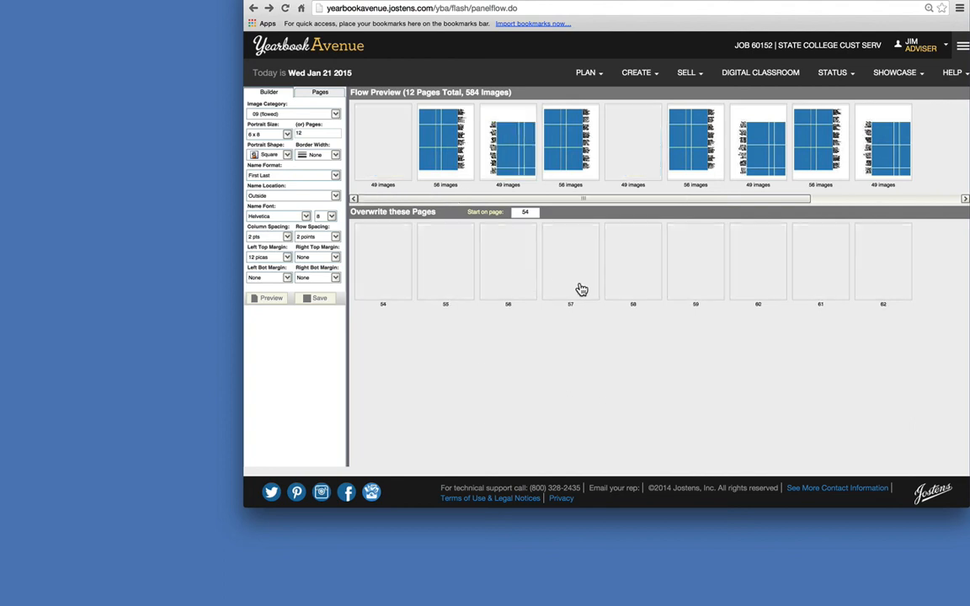